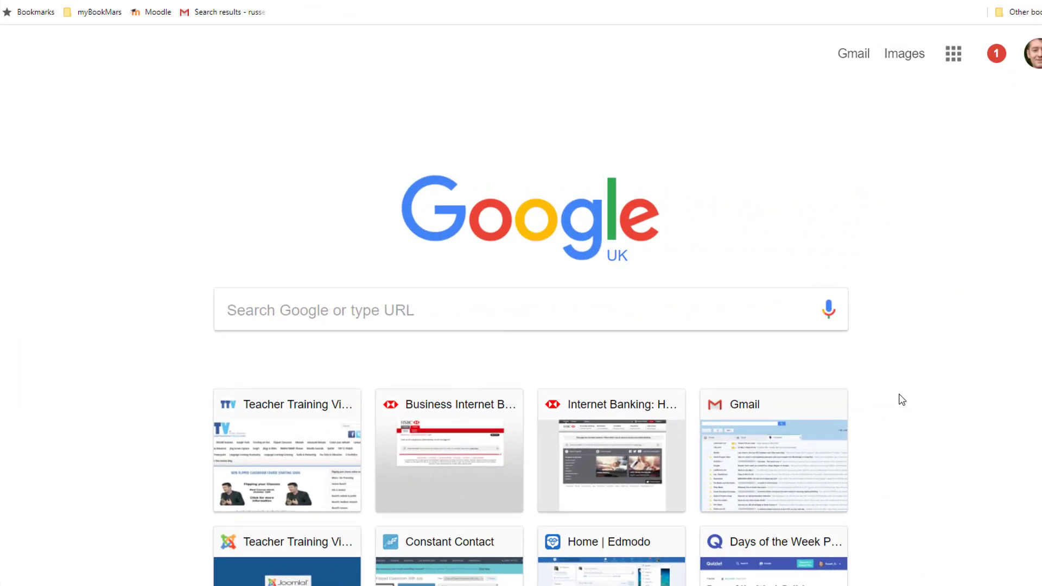
Go to Google Drive from the apps grid and create a new blank Google Docs document
left_click(953, 55)
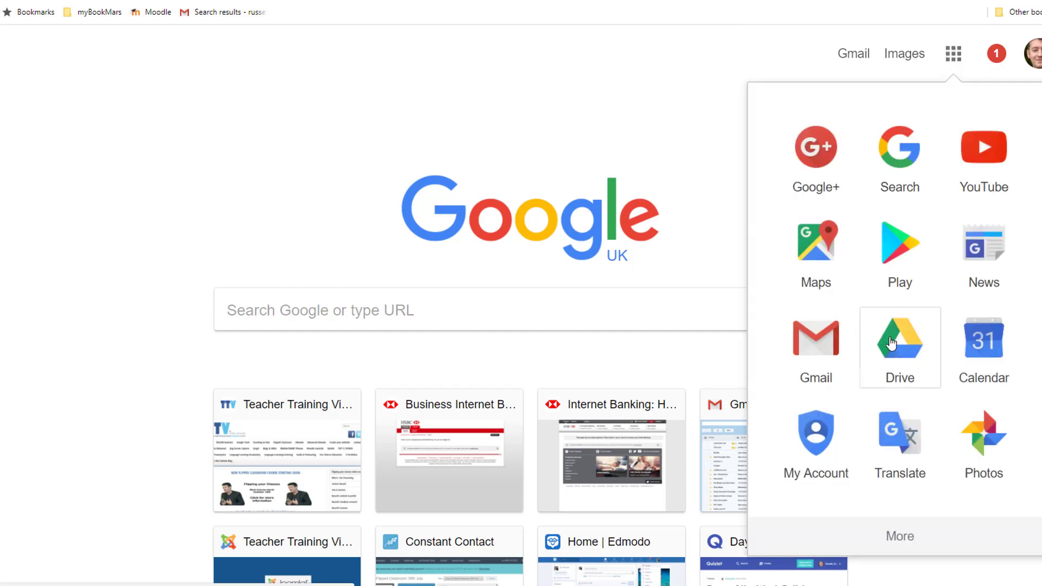
left_click(898, 354)
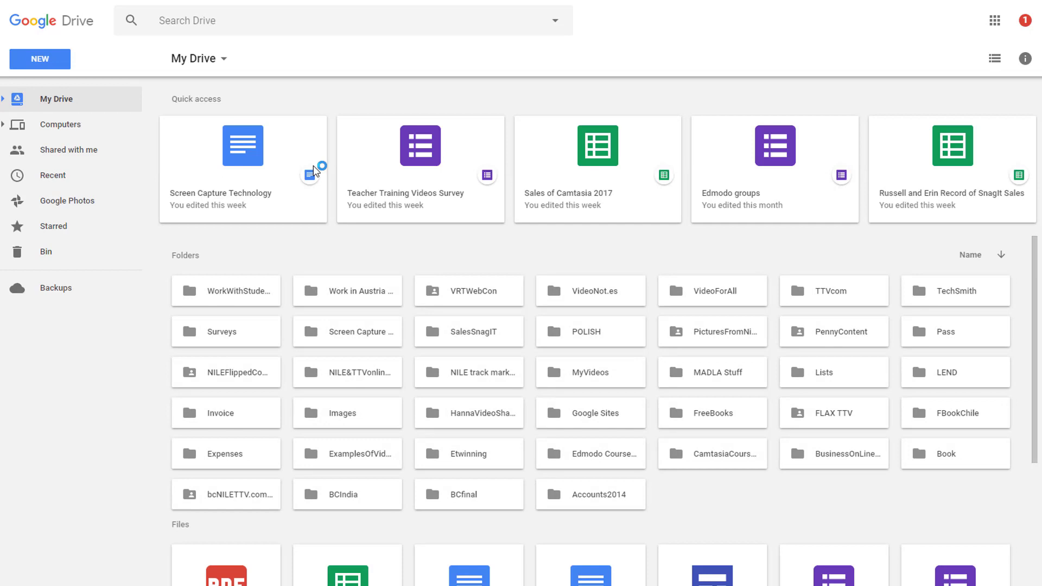
left_click(43, 61)
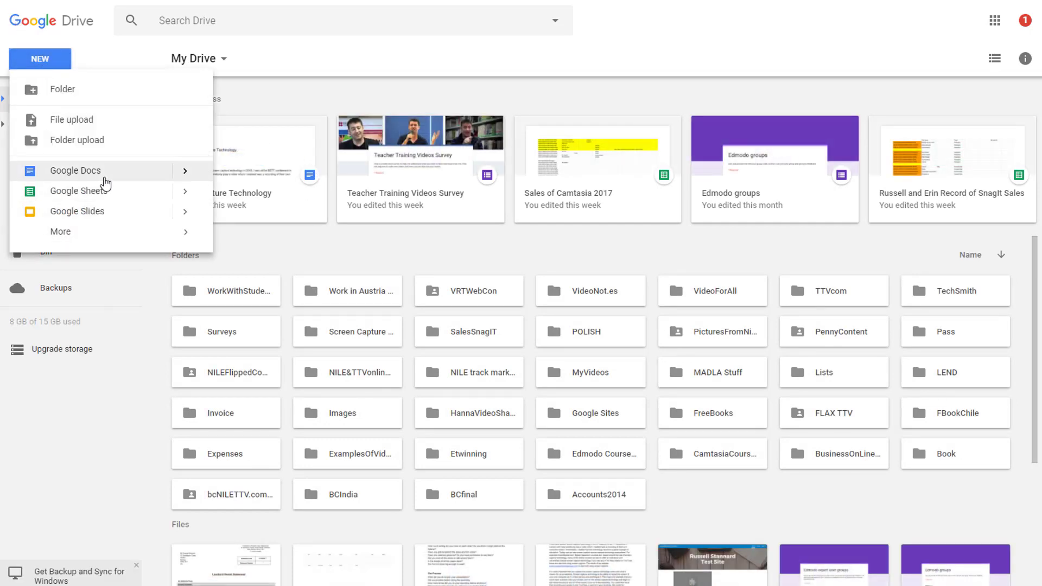
mouse_move(186, 173)
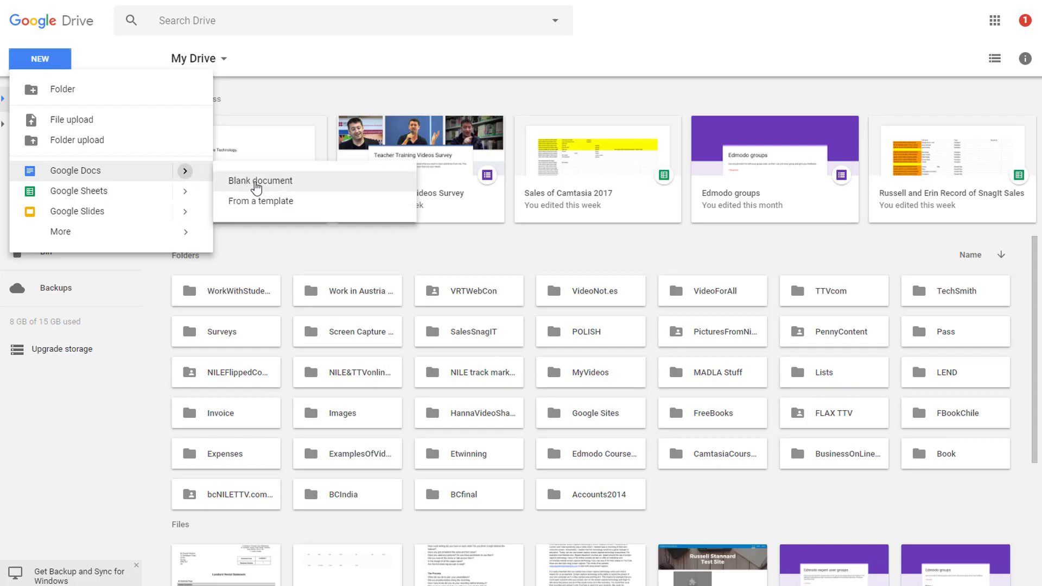
left_click(253, 185)
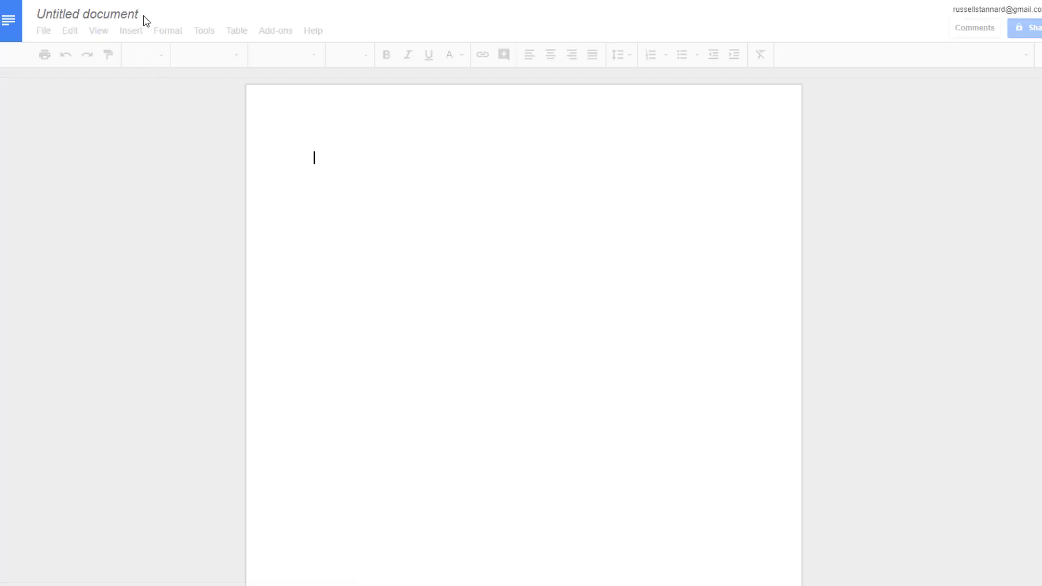
Rename the document to 'Test Video' and turn on Voice typing from the Tools menu
left_click(144, 16)
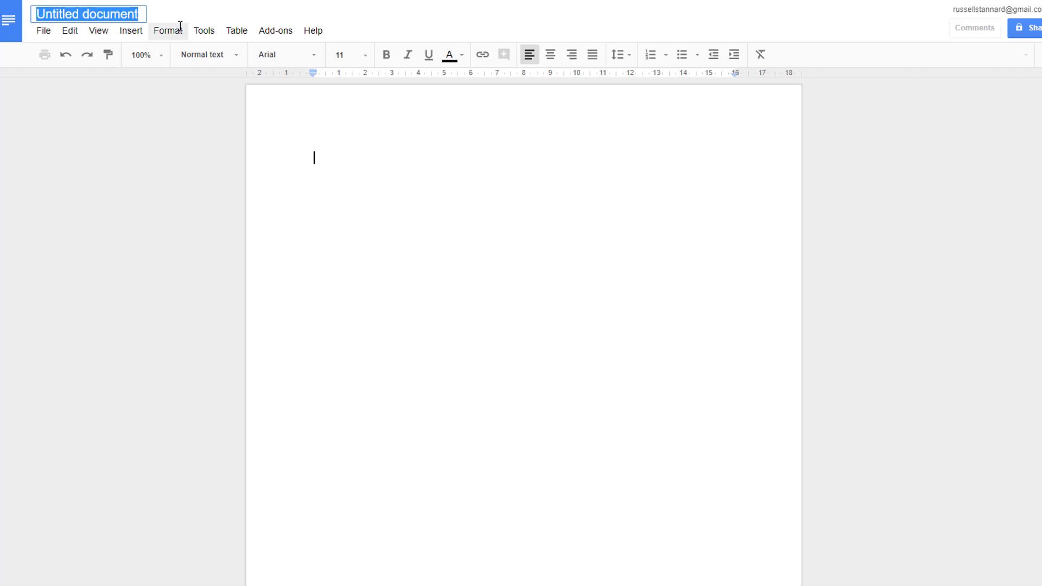
type("Test ")
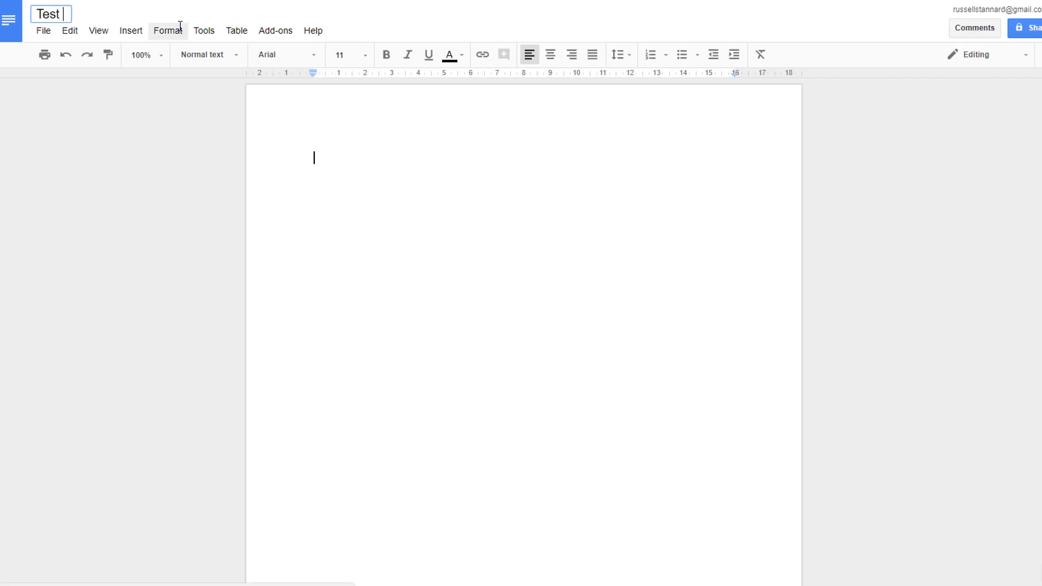
type("Video")
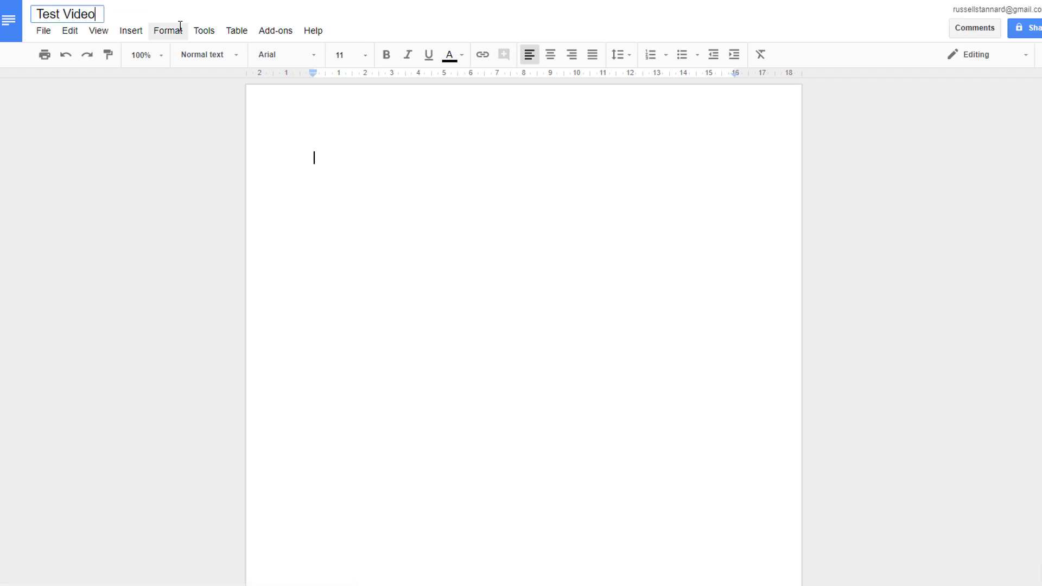
left_click(318, 161)
left_click(200, 34)
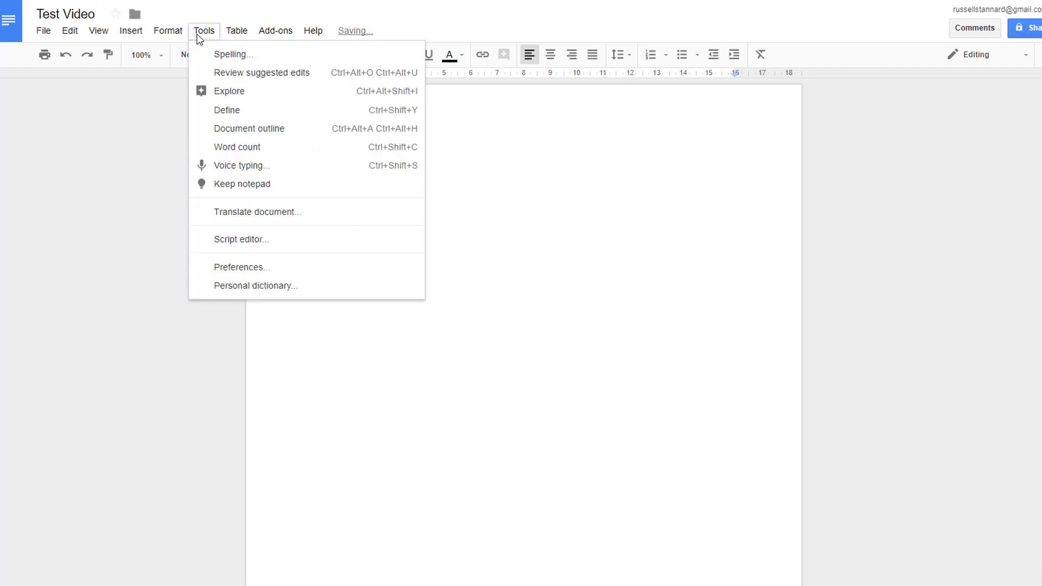
left_click(251, 166)
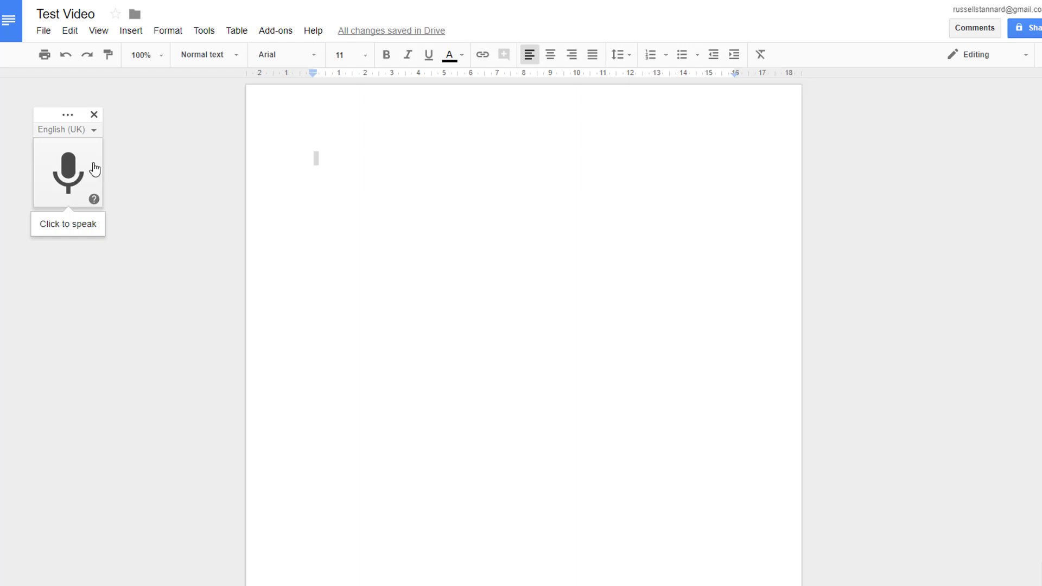
Dictate the paragraph beginning 'Just testing out this voice activation technology'
left_click(71, 175)
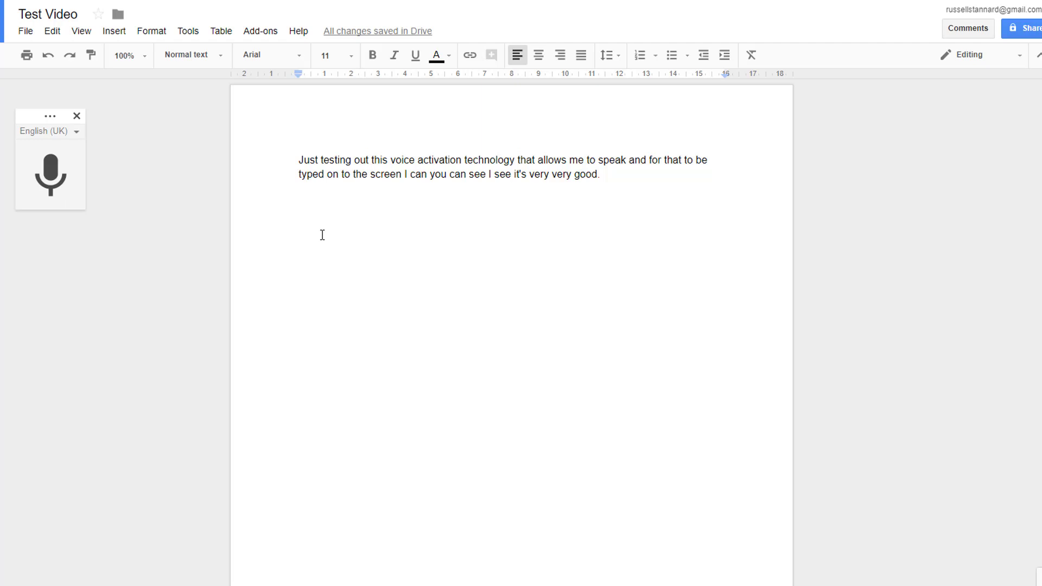
Dictate a self-introduction and a paragraph about living in Spain 11 years, then stop dictation
left_click(52, 173)
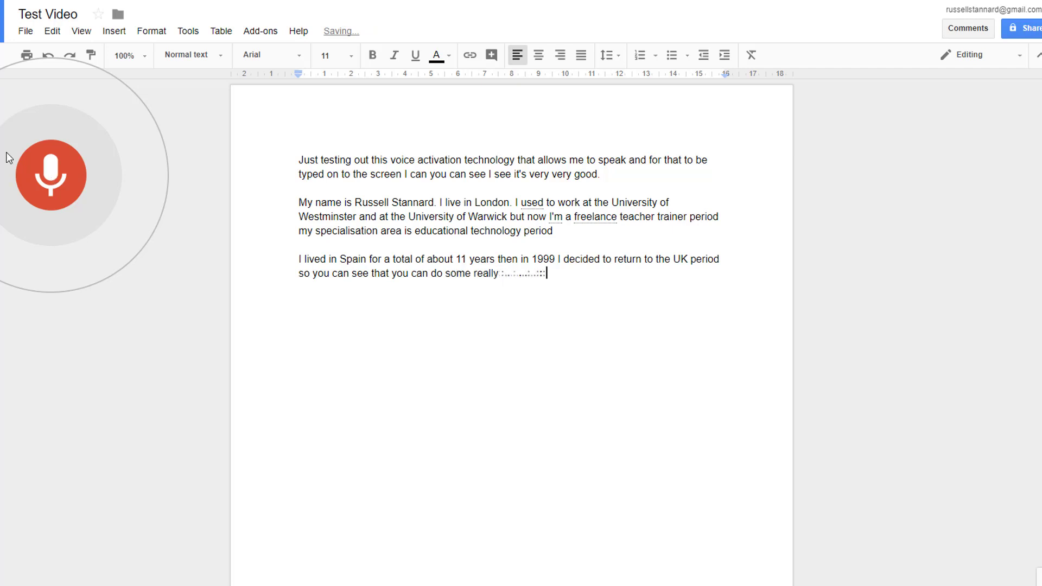
left_click(60, 188)
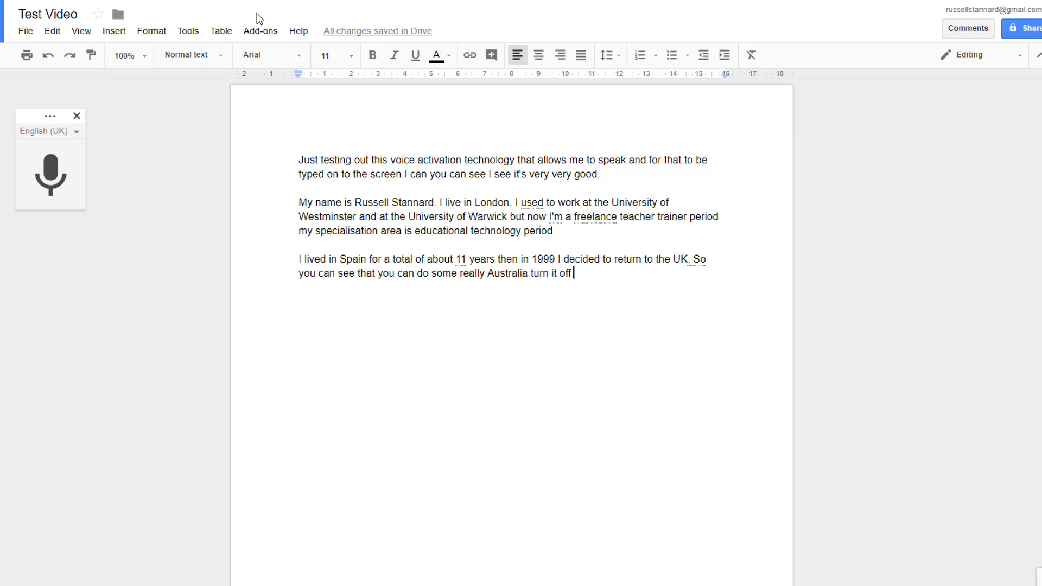
Search Docs Help for 'voi' and open the Type with your voice article
left_click(295, 32)
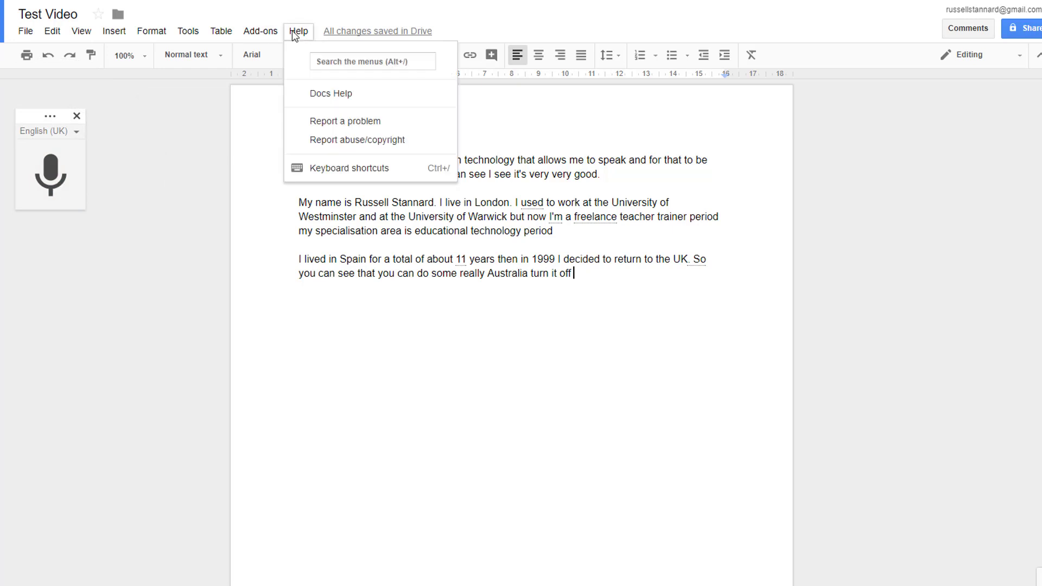
left_click(324, 95)
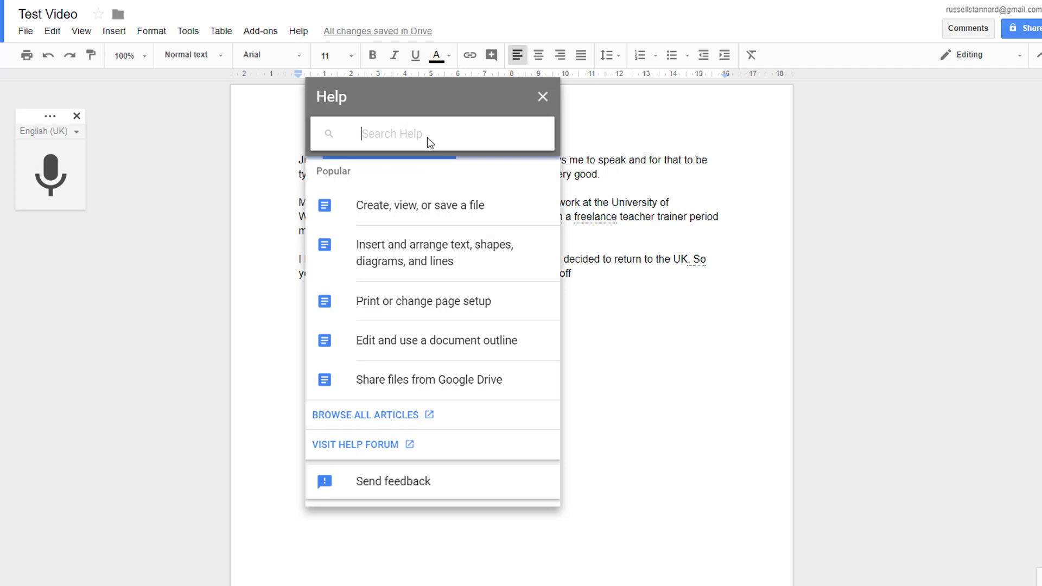
type("voi")
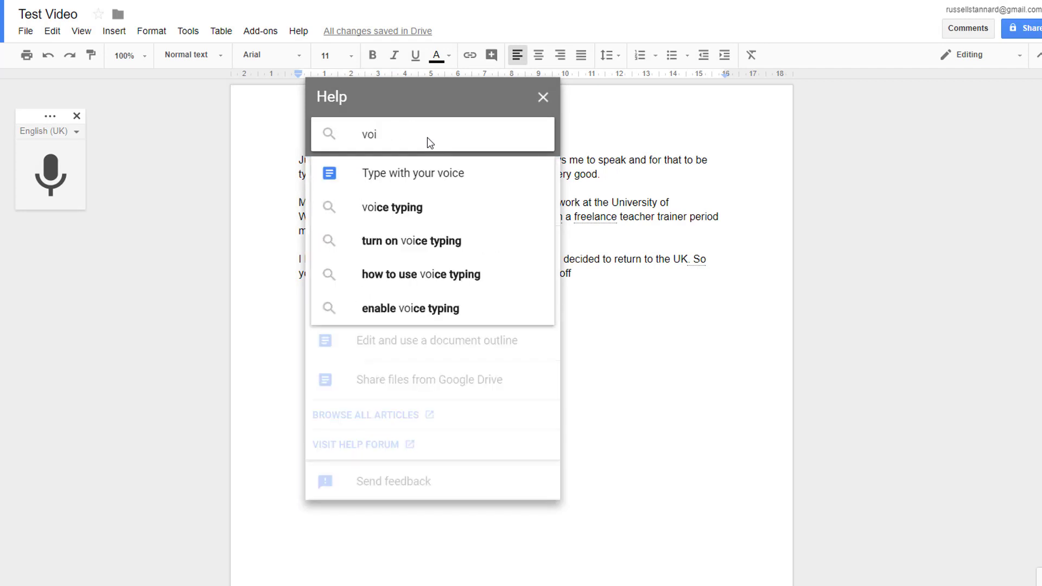
left_click(422, 206)
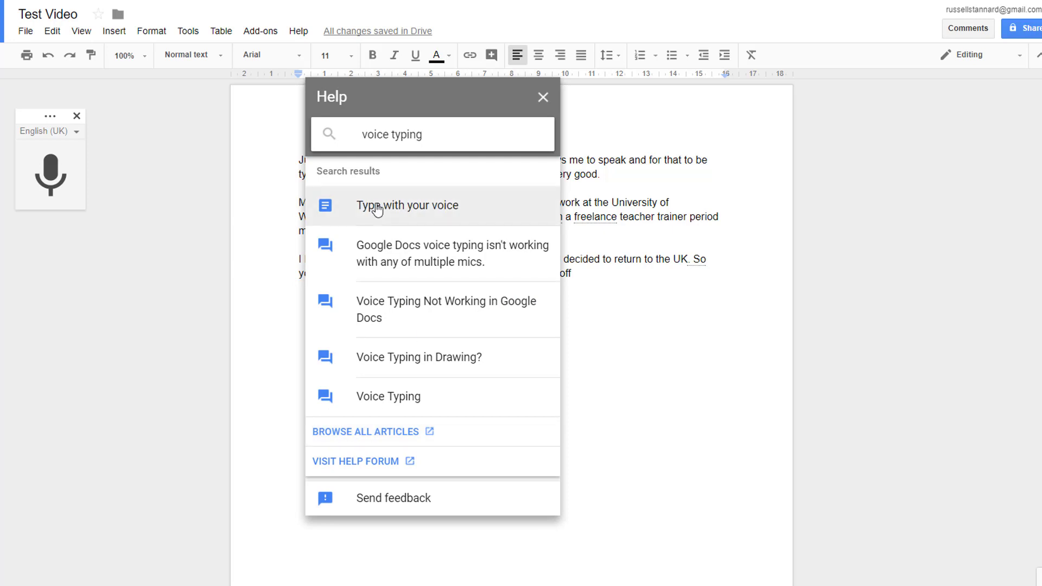
left_click(377, 211)
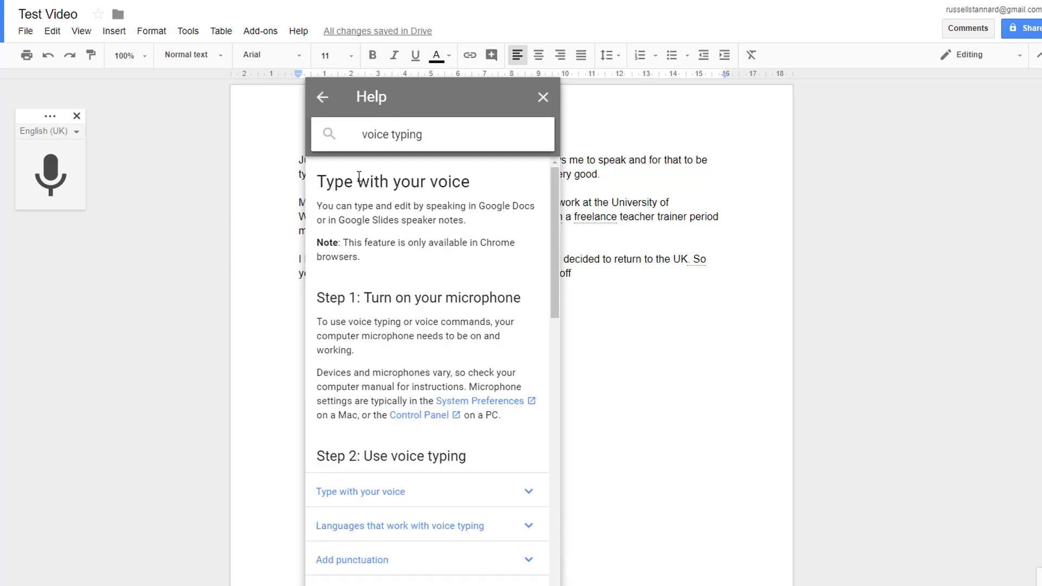
Expand the punctuation phrases and formatting commands lists, then close the Help panel
scroll(548, 271, "down", 4)
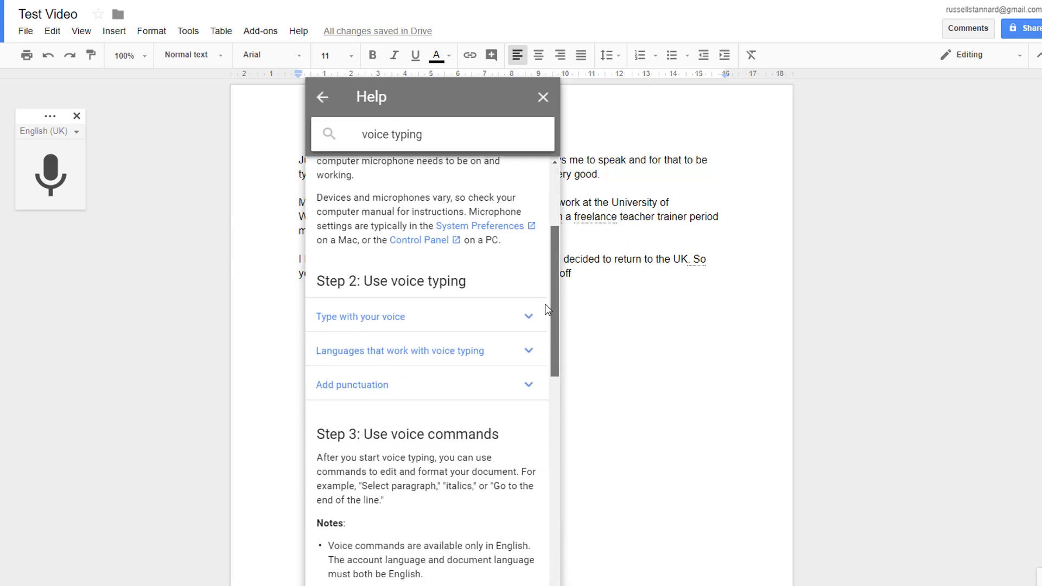
left_click(328, 361)
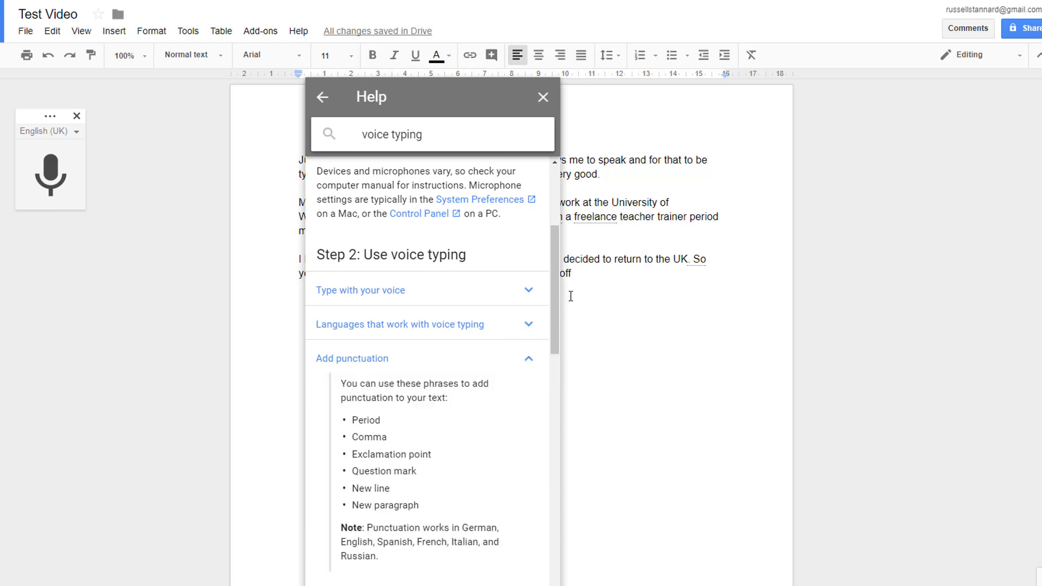
scroll(549, 316, "down", 1)
scroll(549, 317, "down", 2)
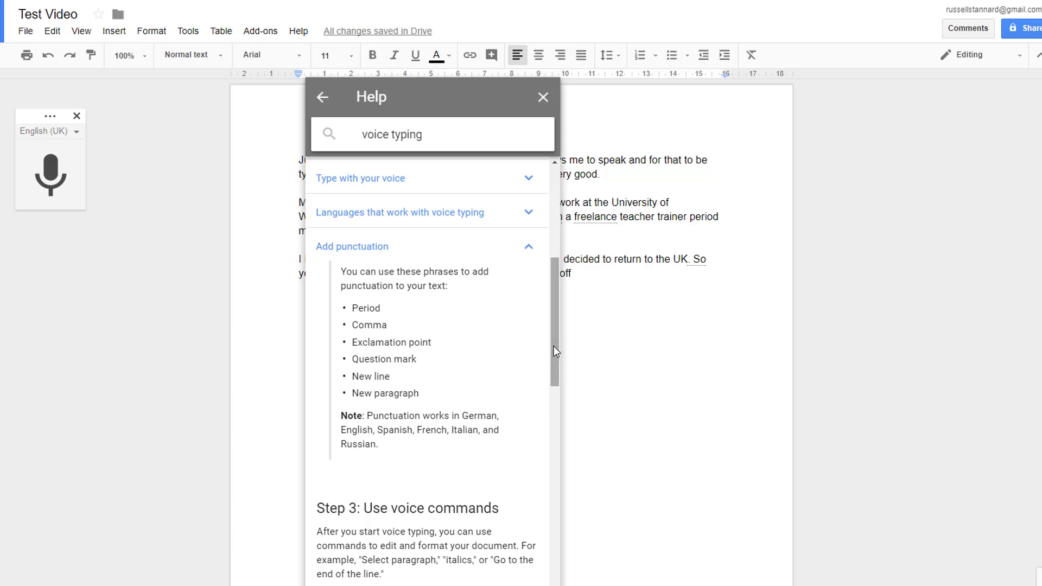
scroll(550, 380, "down", 3)
scroll(548, 405, "down", 3)
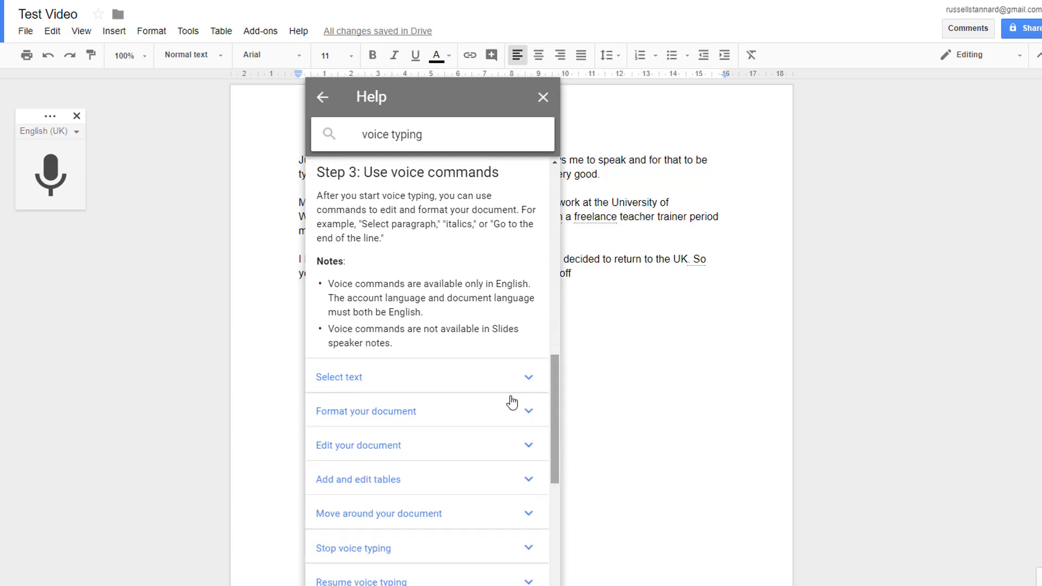
left_click(366, 418)
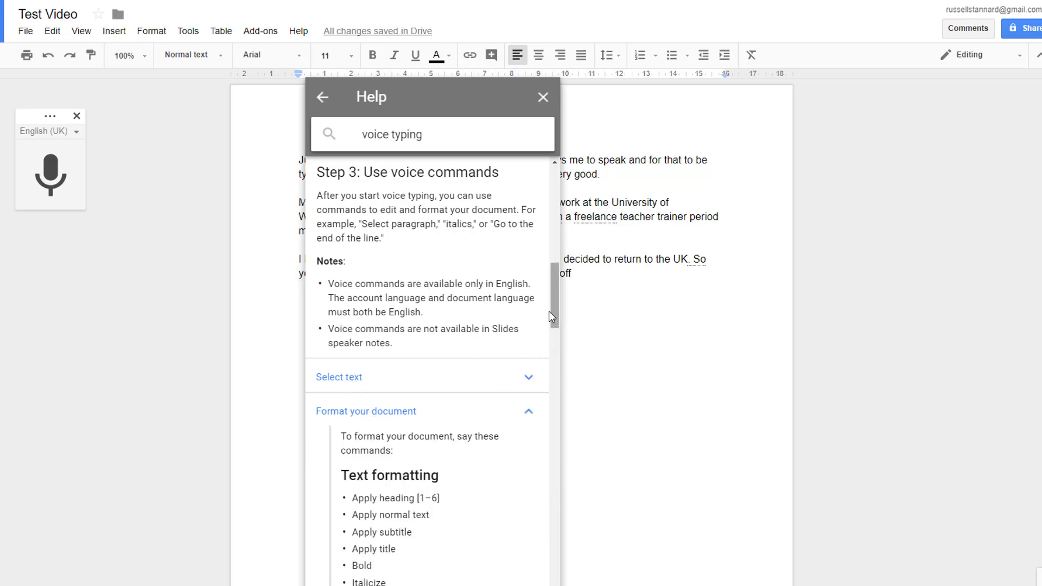
left_click_drag(548, 311, 547, 379)
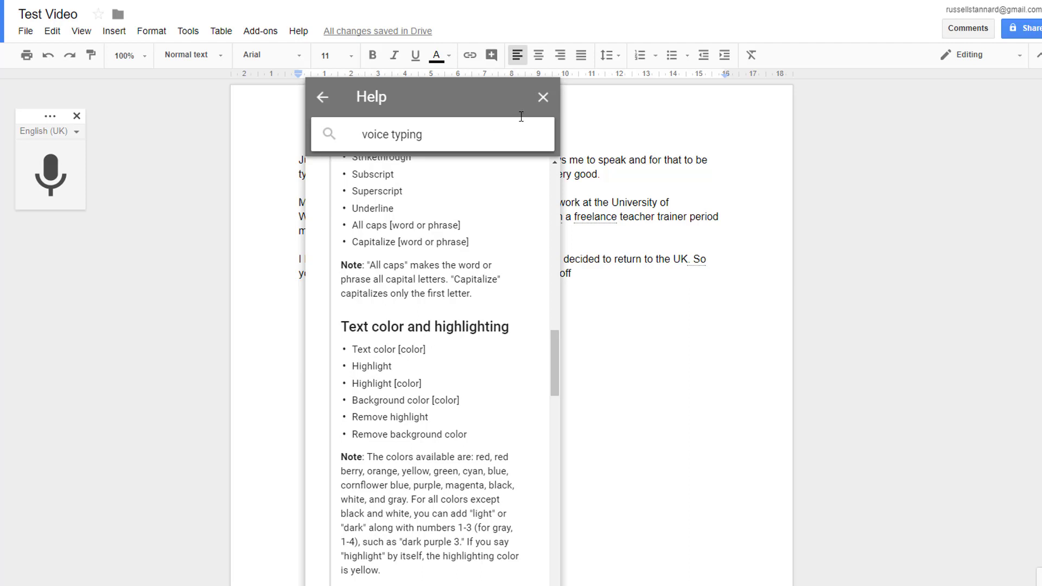
left_click(543, 97)
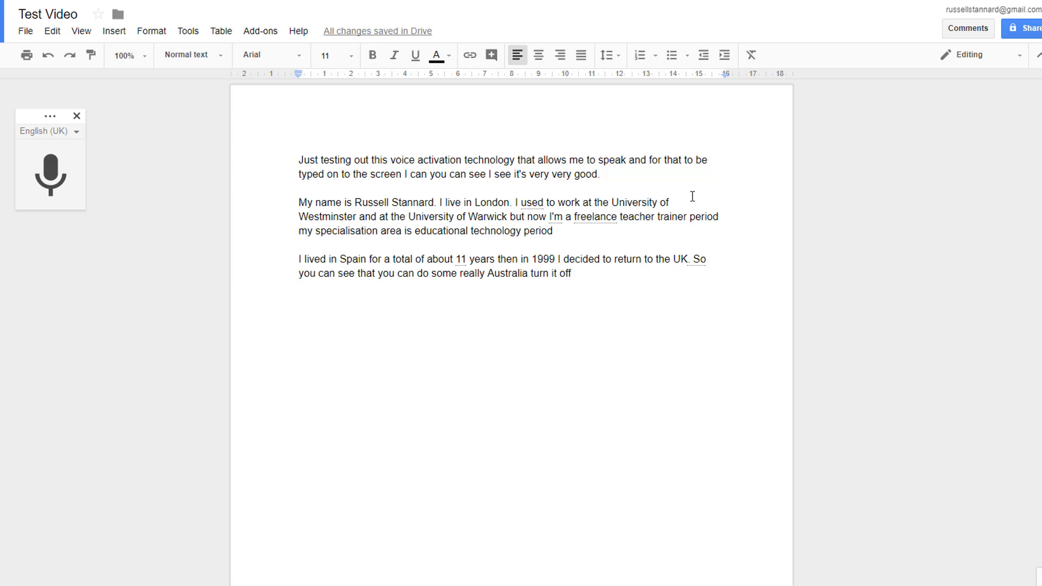
End the paragraph with a period and dictate a red line ending 'as you can see it's working perfectly'
type(".")
key("Return")
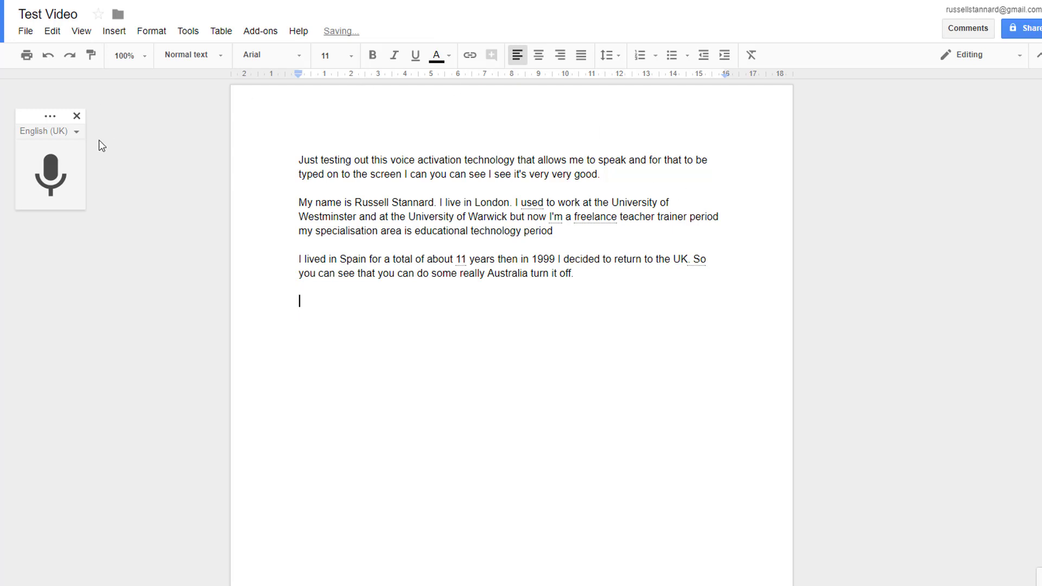
left_click(59, 179)
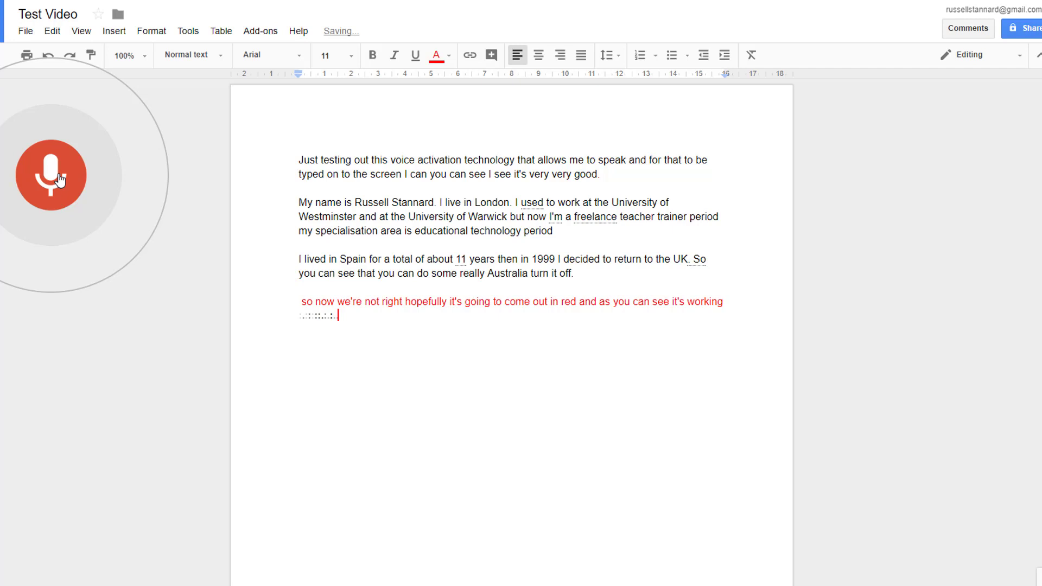
left_click(59, 179)
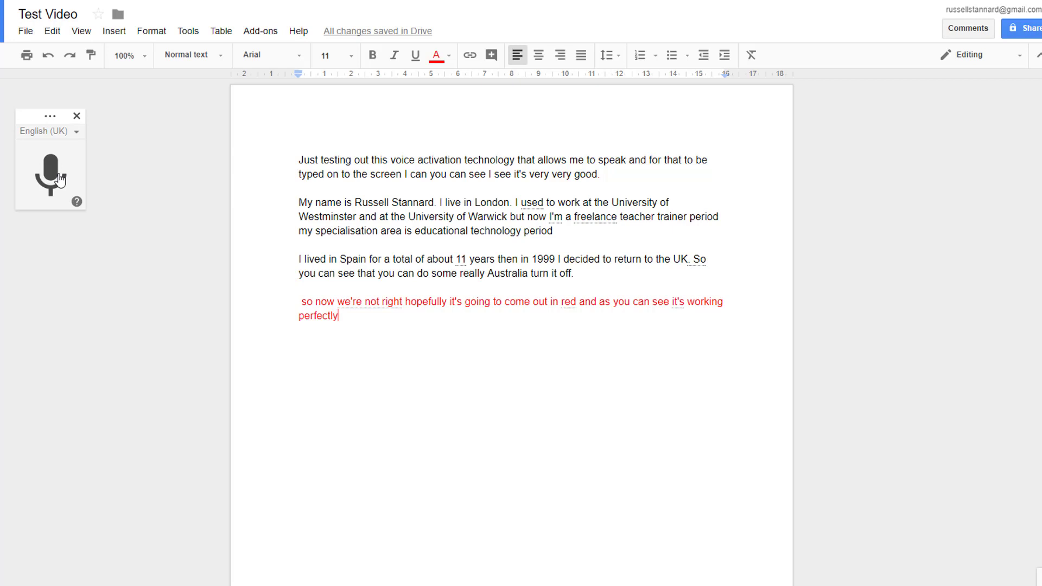
Search Docs Help for 'Voi' and pick the voice typing suggestion
left_click(298, 31)
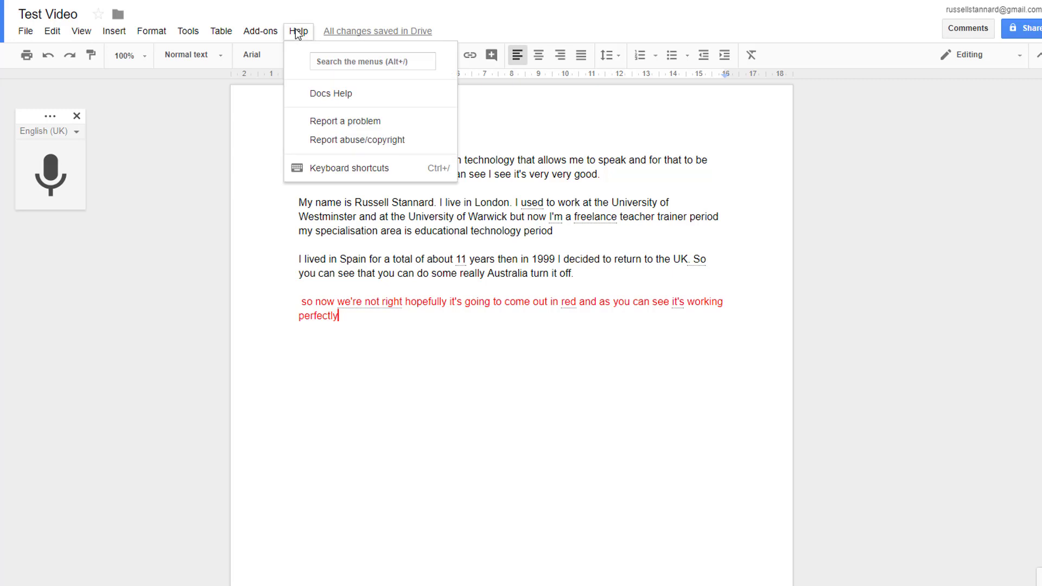
left_click(323, 94)
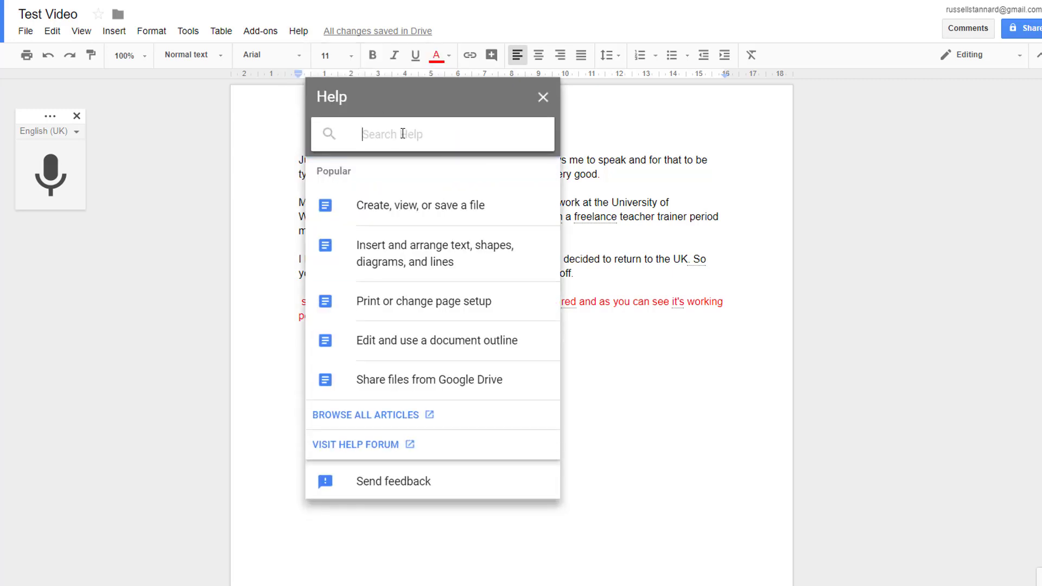
type("Voi")
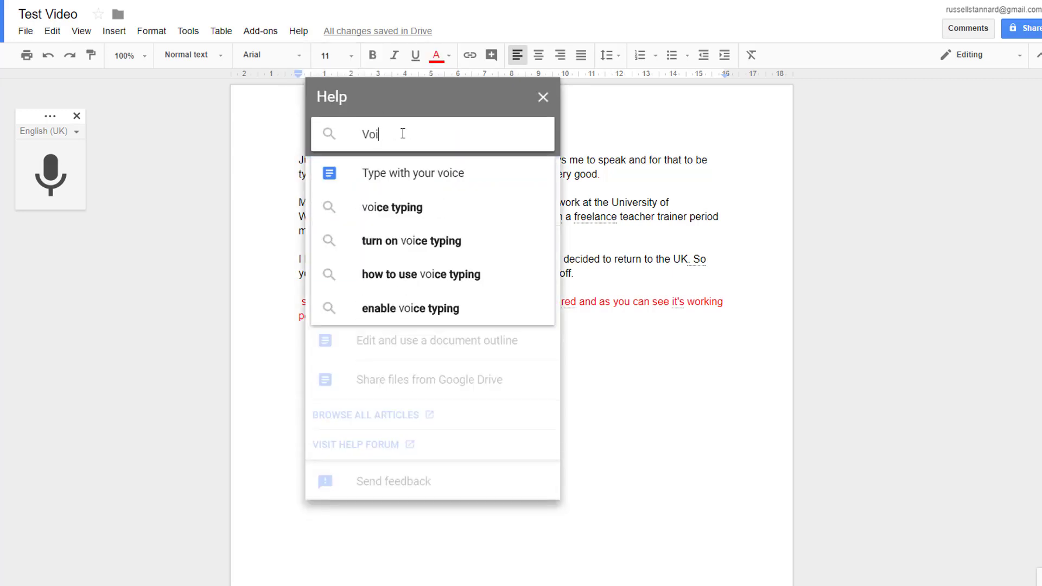
left_click(416, 209)
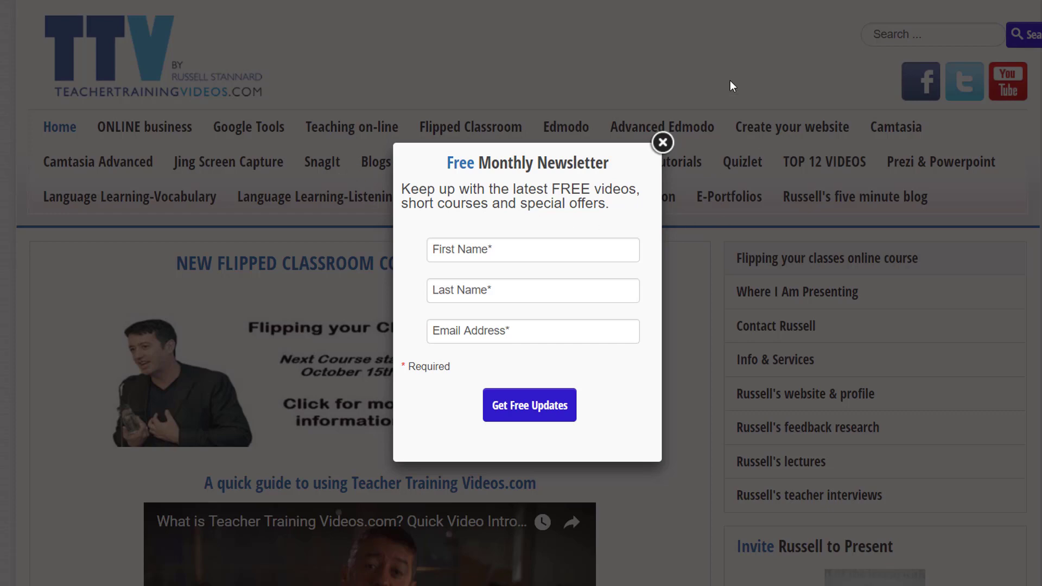
Dismiss the free monthly newsletter pop-up on the Teacher Training Videos home page
left_click(662, 142)
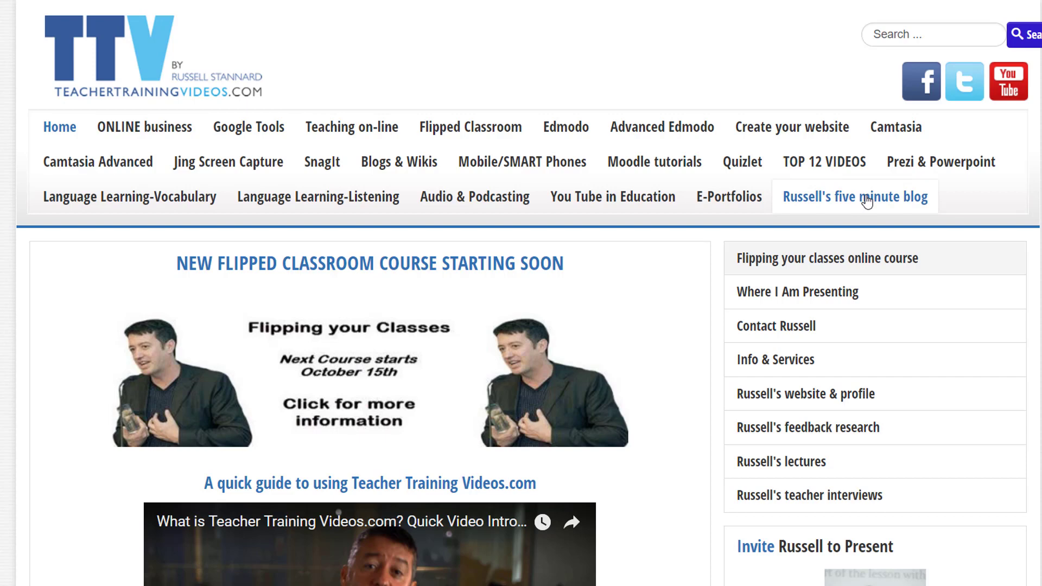
Open the five minute blog's '5 Minute Introduction-SnagIt for Blending and Flipping' post
left_click(867, 199)
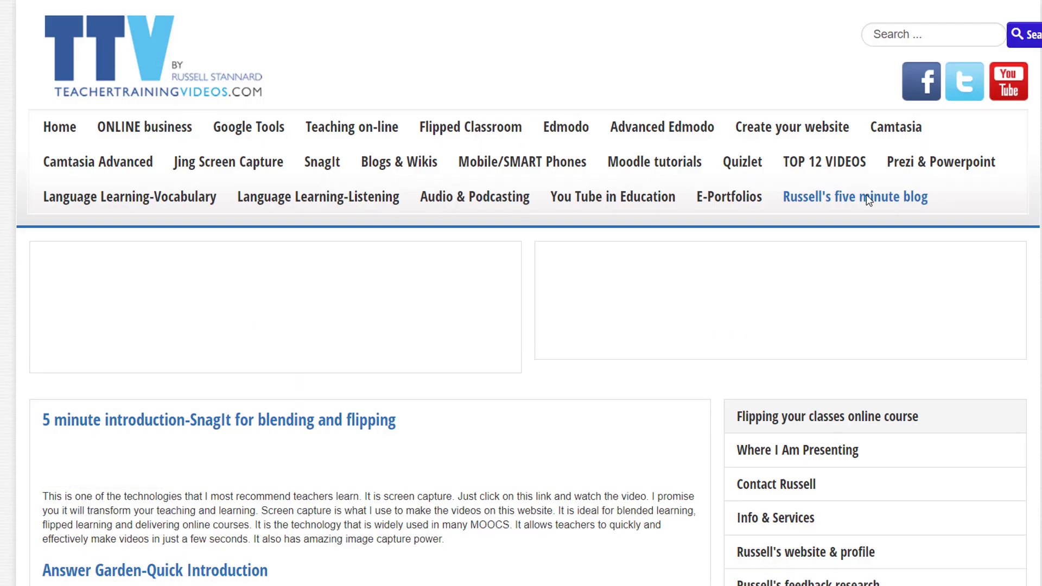
scroll(354, 223, "down", 3)
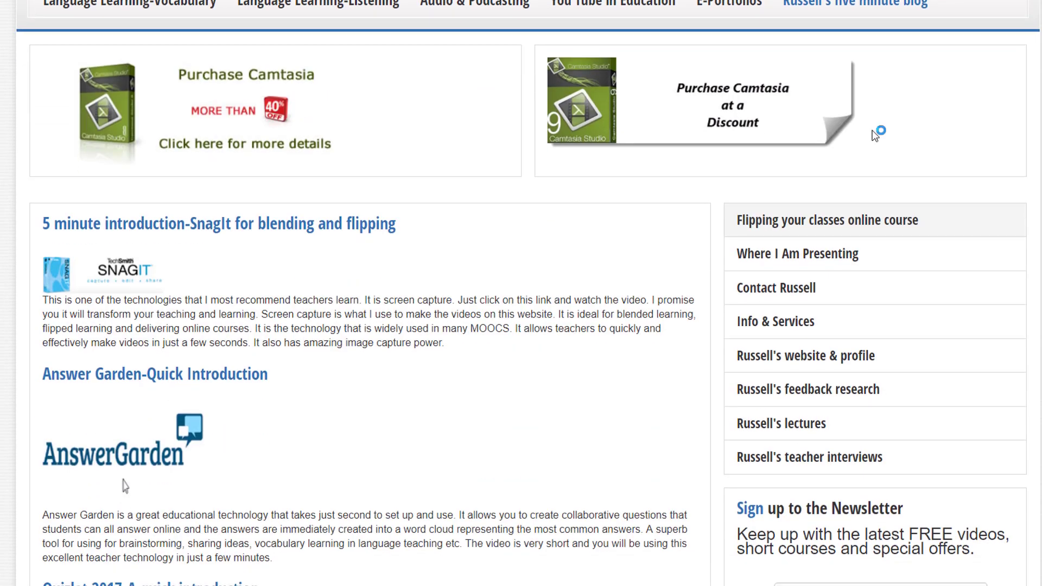
left_click(354, 223)
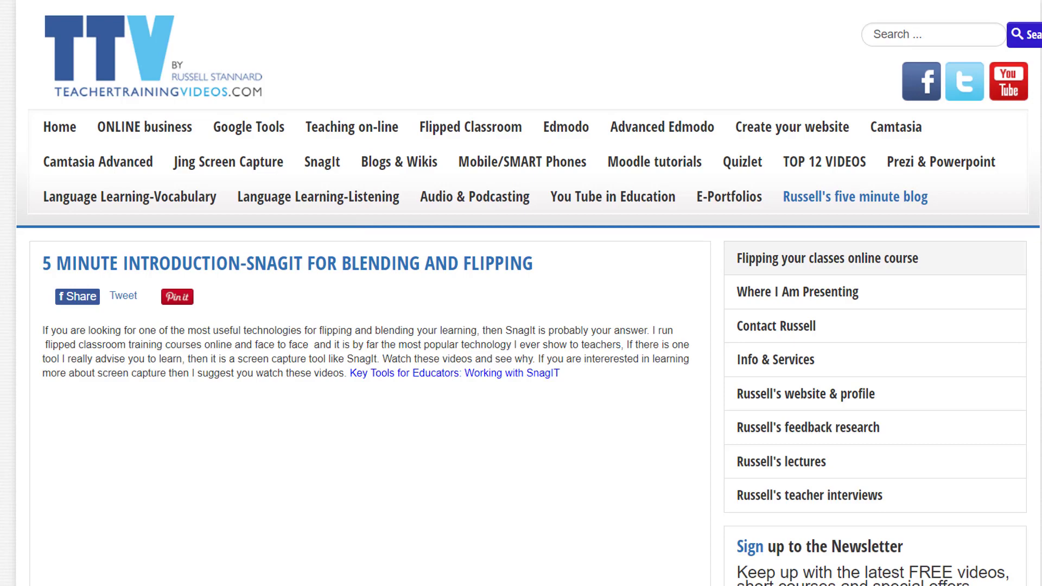
scroll(700, 396, "down", 5)
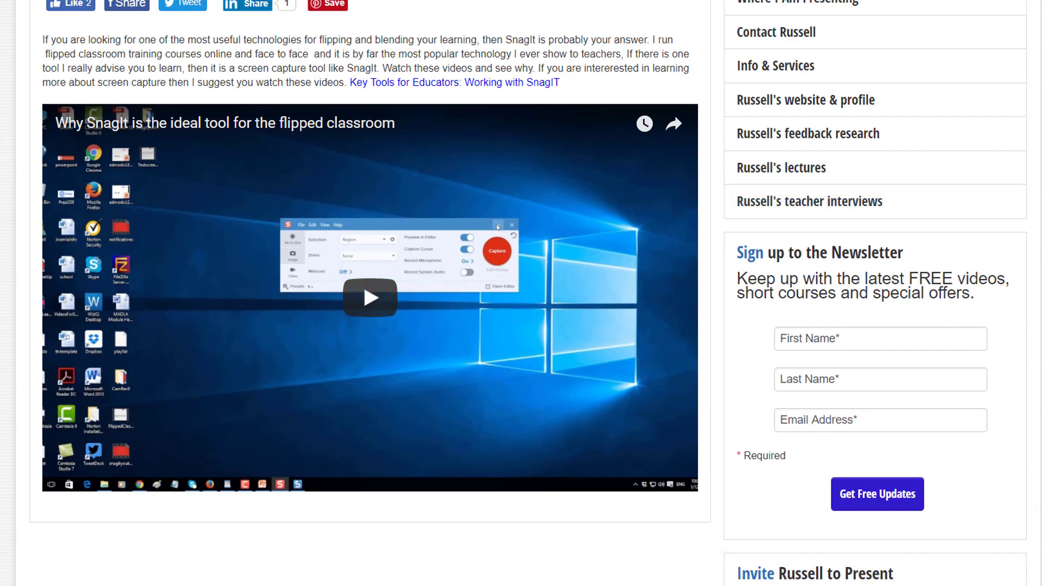
scroll(521, 293, "up", 5)
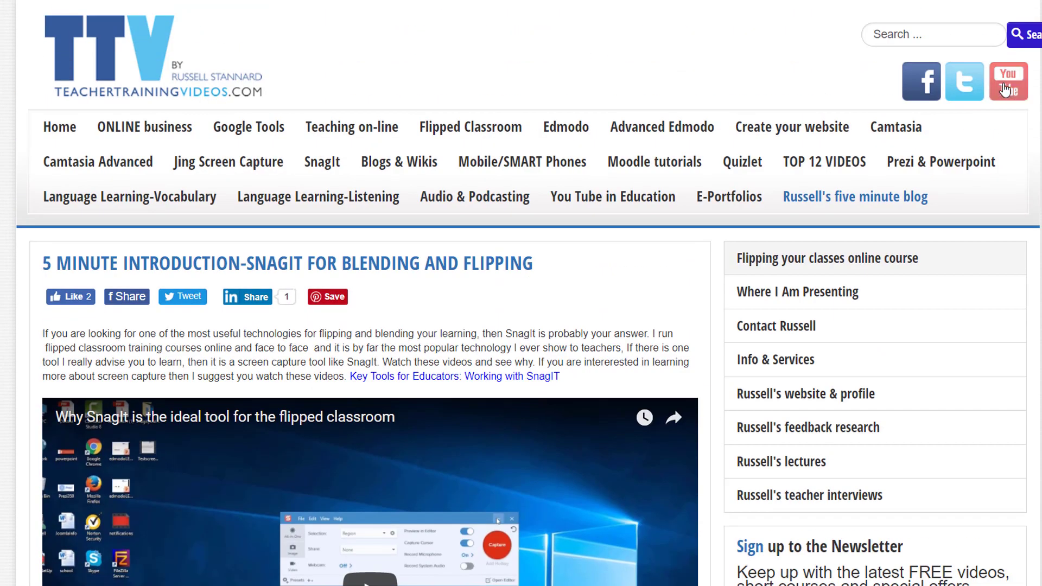